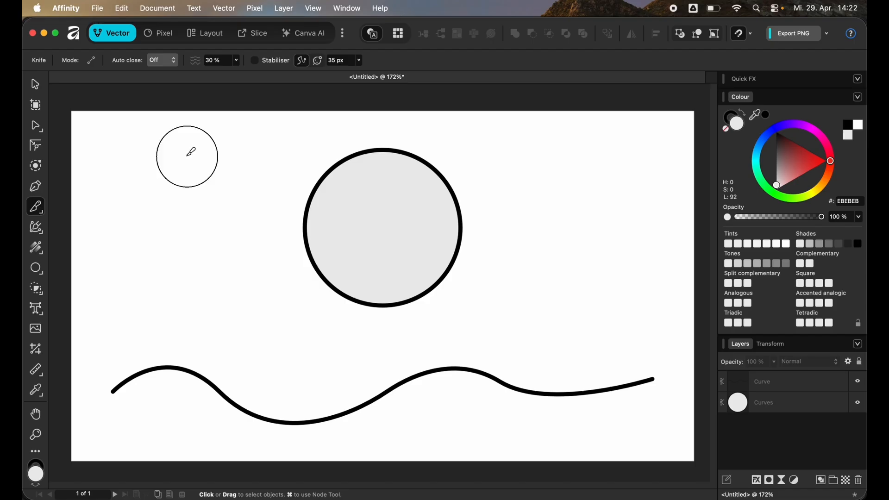
Select the circle and cut it into four pieces with two crossing freehand Knife cuts, one jagged and one slightly curved.
drag(187, 156, 515, 319)
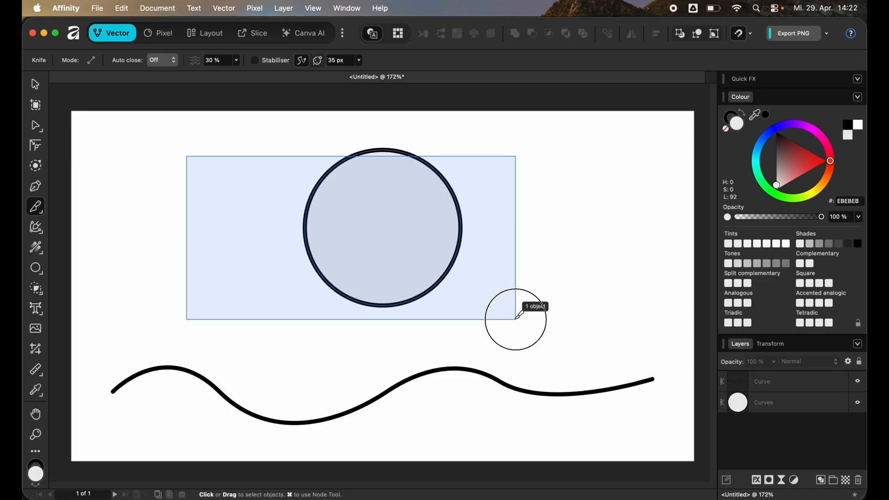
drag(516, 317, 516, 318)
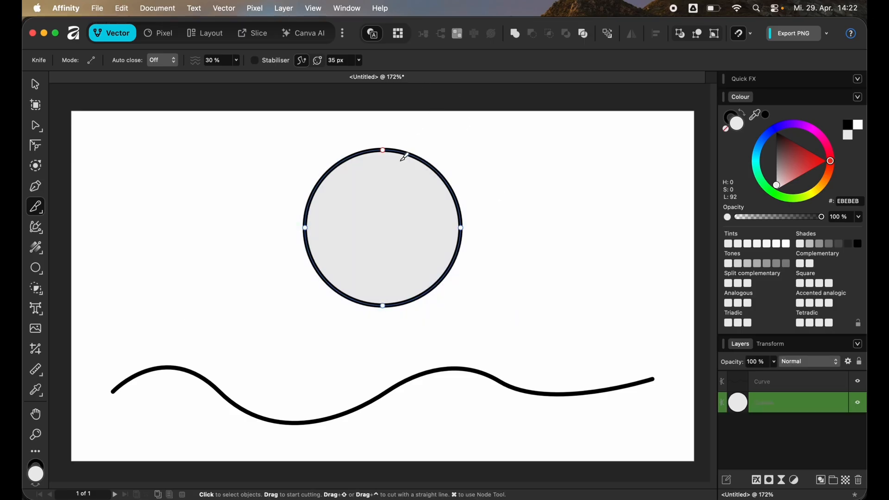
mouse_move(322, 140)
mouse_down()
mouse_move(331, 183)
mouse_move(350, 185)
mouse_move(402, 296)
mouse_move(428, 298)
mouse_move(460, 324)
mouse_up()
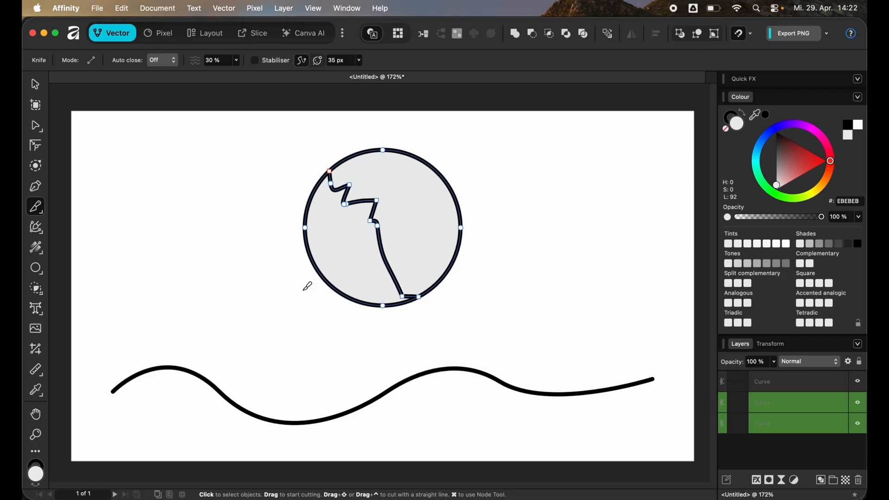
mouse_move(299, 303)
mouse_down()
mouse_move(418, 246)
mouse_move(512, 179)
mouse_up()
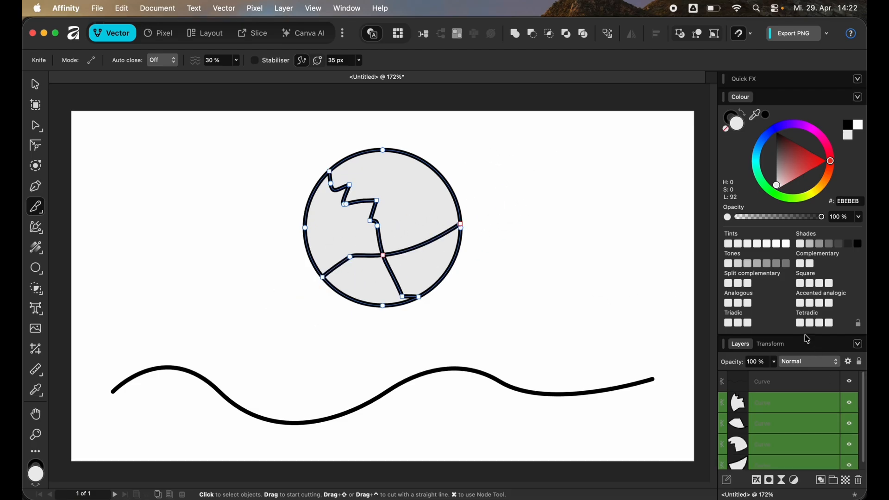
scroll(773, 417, down, 1)
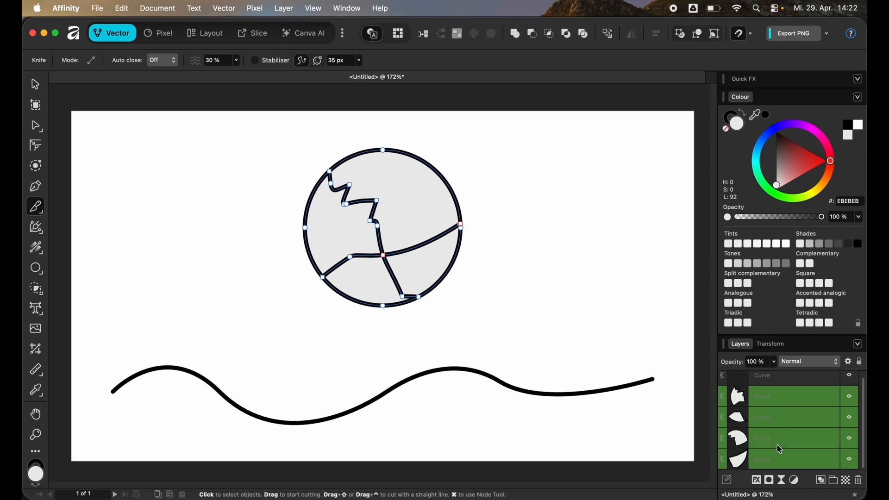
Move the four cut pieces of the circle apart so that gaps separate them.
click(35, 84)
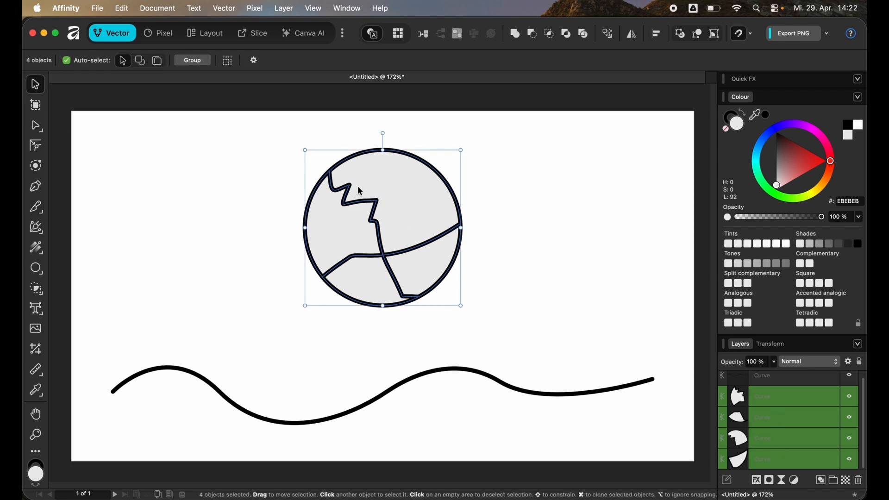
click(530, 191)
click(437, 197)
drag(439, 202, 483, 170)
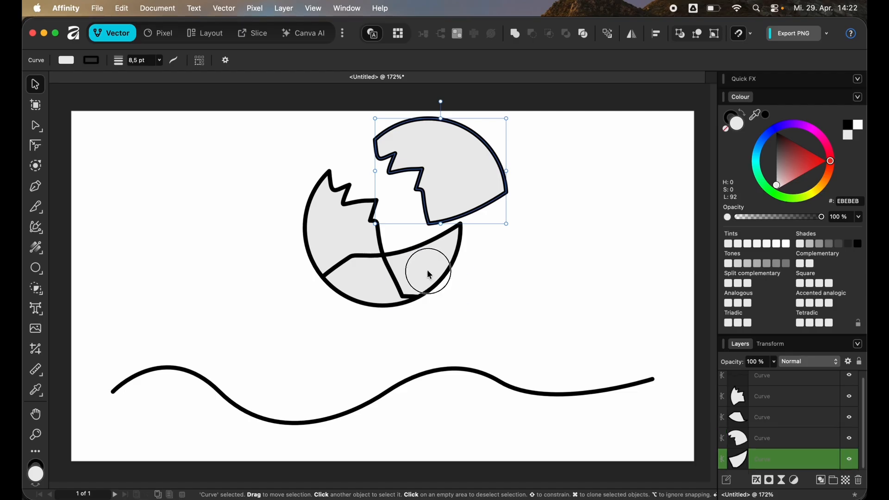
drag(426, 268, 434, 275)
click(352, 300)
drag(352, 301, 337, 327)
drag(328, 219, 308, 218)
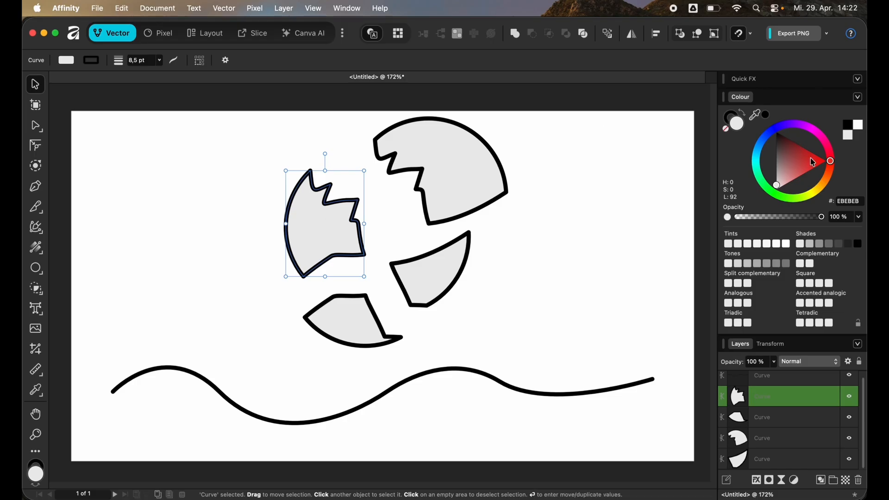
click(826, 161)
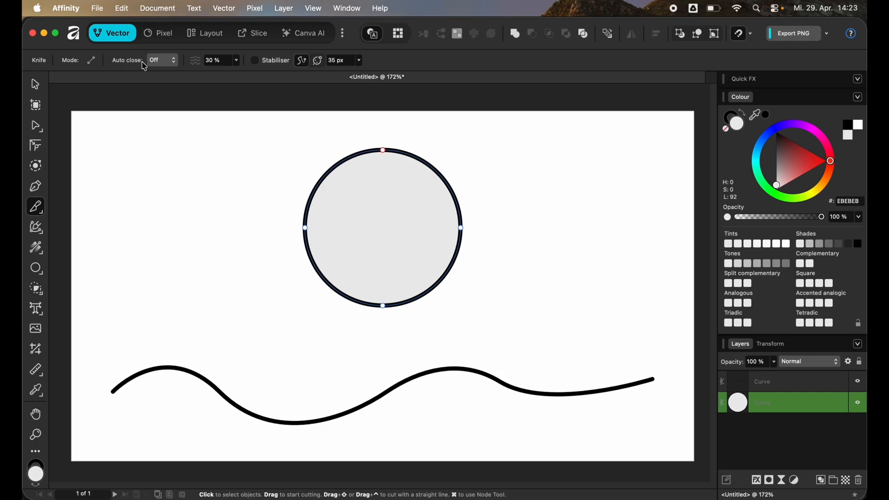
Set the Knife's auto close to Always and cut a closed teardrop shape inside the upper left of the circle.
click(174, 63)
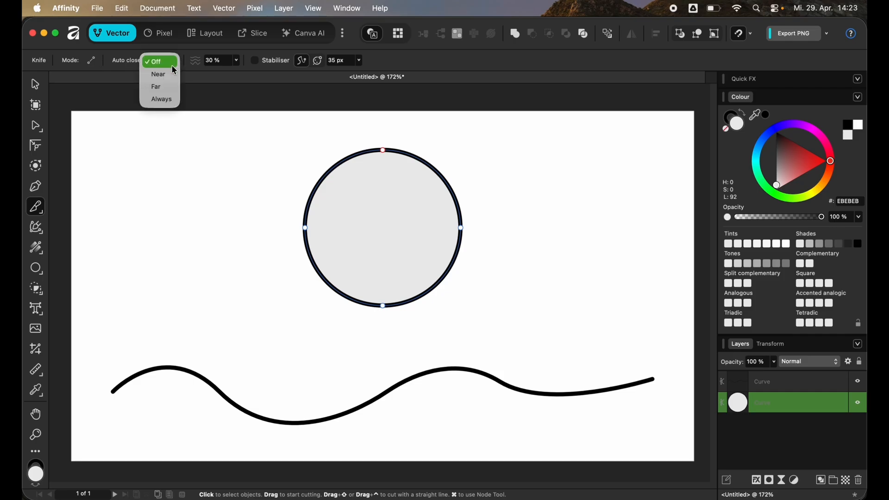
click(162, 99)
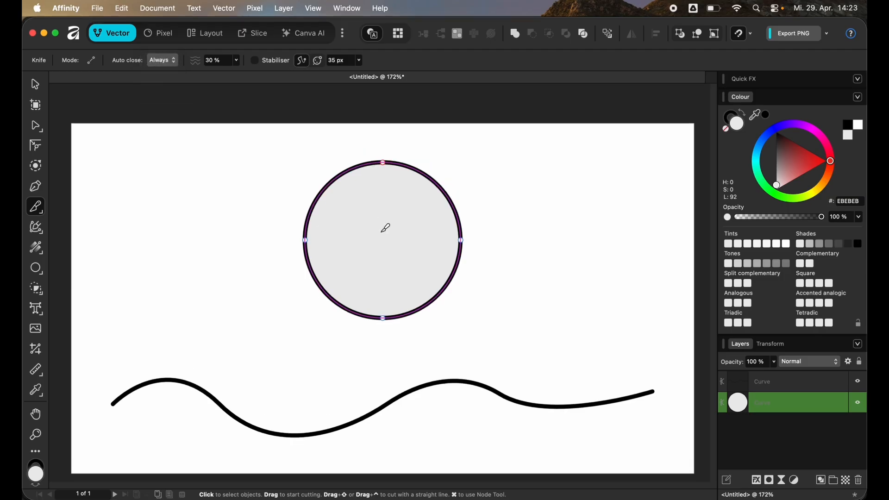
scroll(384, 226, up, 5)
mouse_move(367, 171)
mouse_down()
mouse_move(322, 185)
mouse_move(339, 217)
mouse_move(398, 196)
mouse_up()
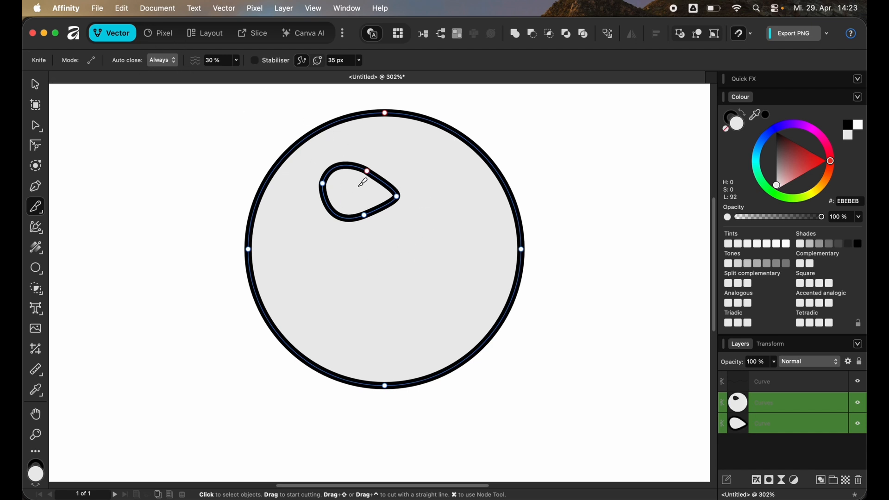
Hide the cut-out teardrop piece and fill the remaining holed circle with the red colour EE7C7C.
click(833, 448)
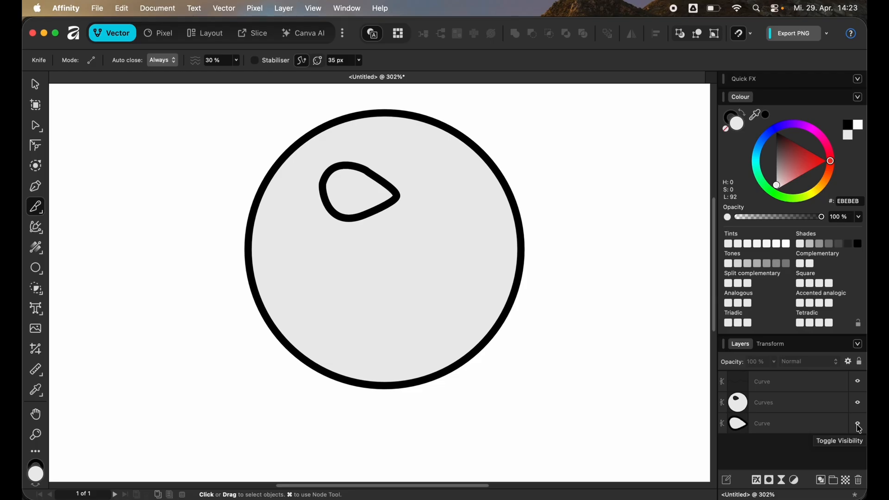
click(859, 426)
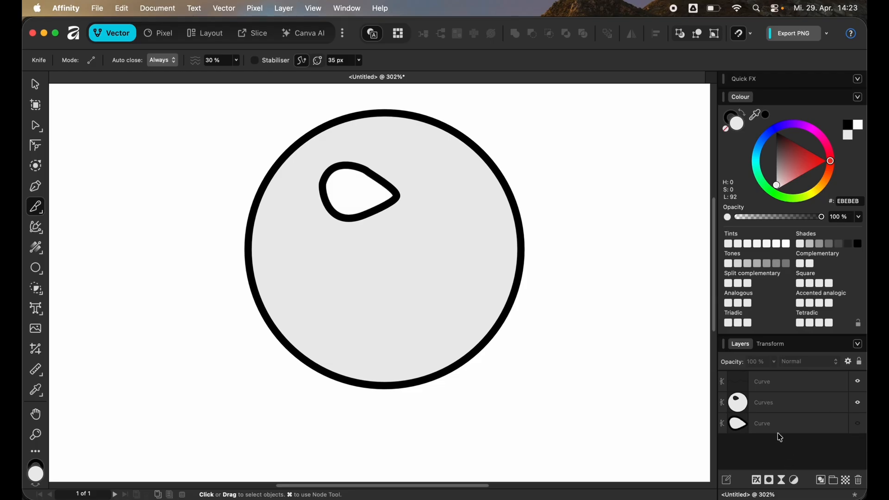
click(782, 402)
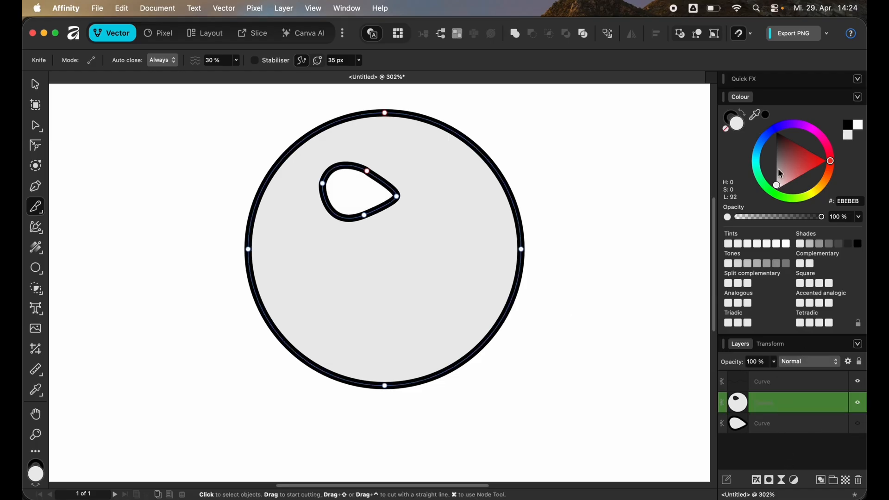
drag(805, 165, 800, 176)
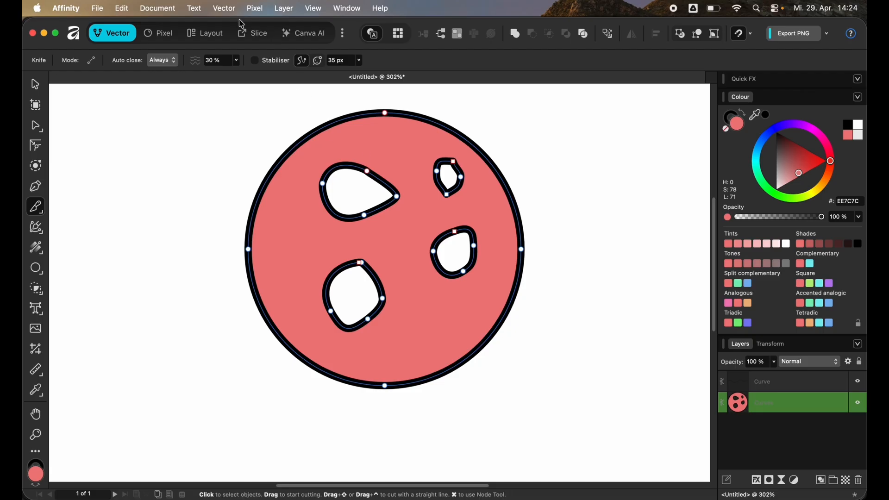
Try Fill Holes on the red circle with its four cut-outs, and undo it.
click(228, 9)
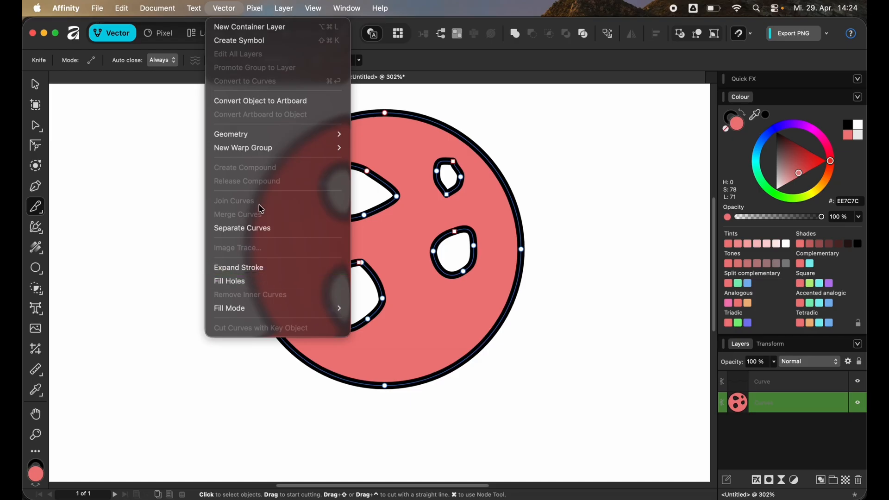
click(258, 287)
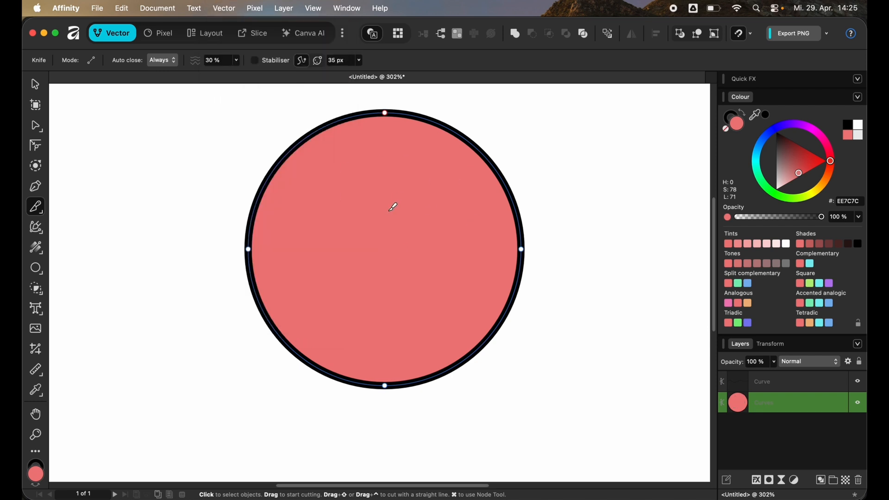
key(super+z)
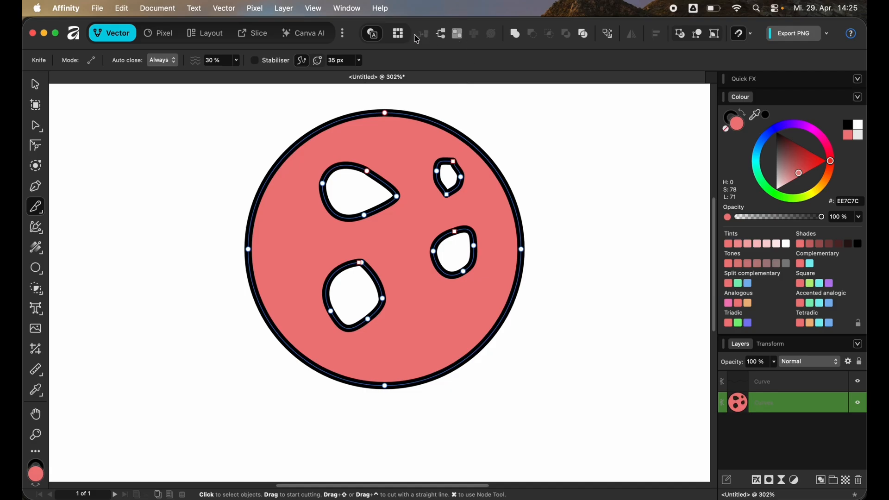
Look through the Geometry commands offered for toolbar customisation, and fill the holes in the red circle.
right_click(417, 39)
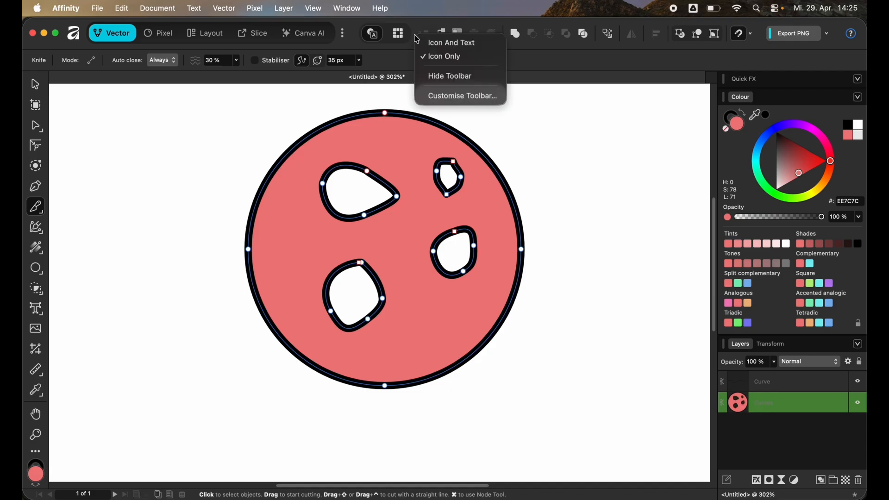
click(439, 97)
scroll(588, 250, down, 5)
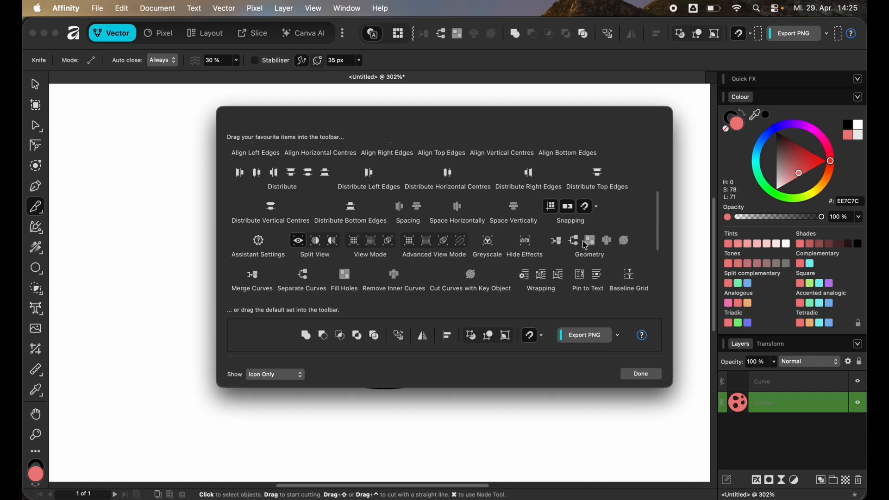
click(651, 378)
click(457, 33)
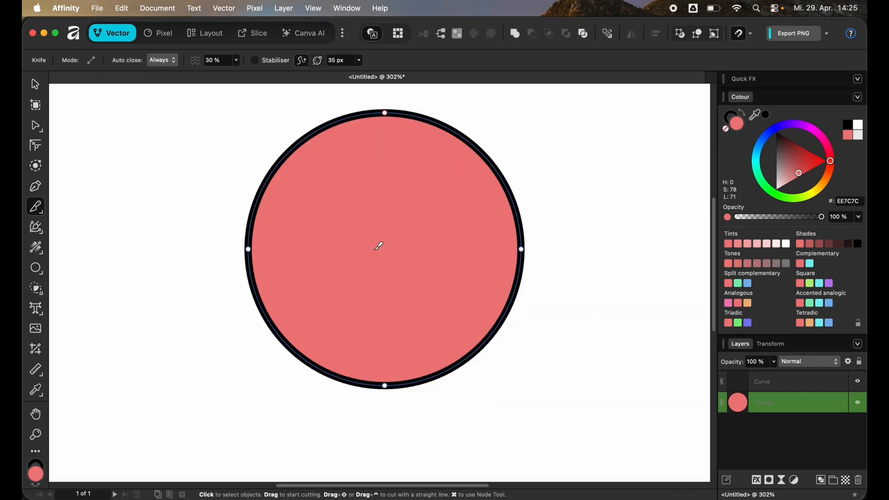
Set the Knife's auto close option to Off.
scroll(377, 297, down, 2)
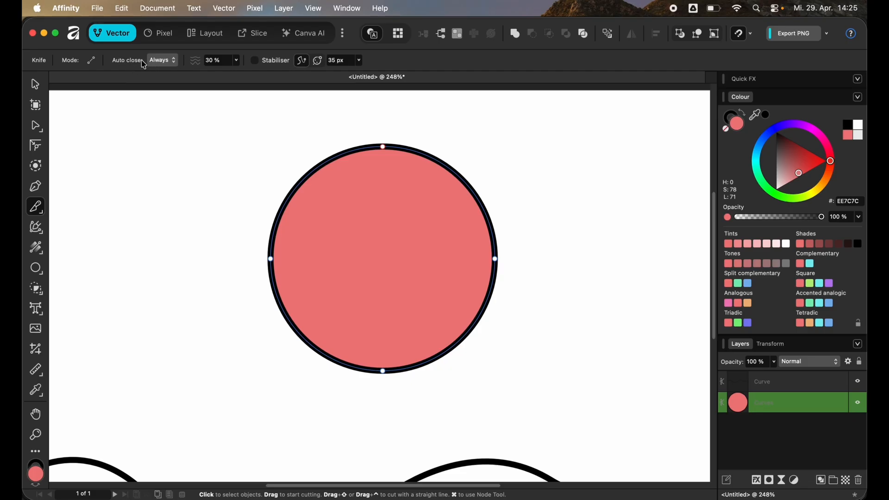
click(170, 63)
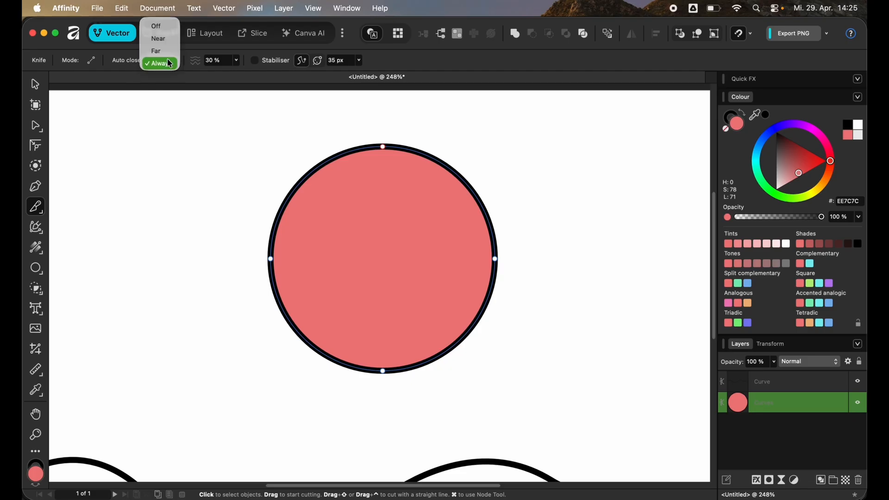
click(169, 27)
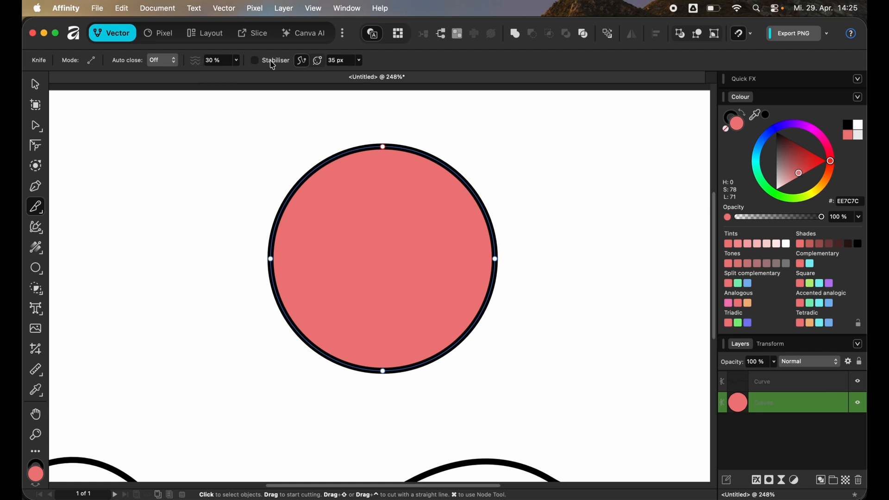
Try a smooth diagonal Knife cut across the circle with the Stabiliser enabled, and undo the cut.
click(255, 61)
mouse_move(172, 205)
mouse_down()
mouse_move(225, 169)
mouse_move(323, 179)
mouse_move(459, 292)
mouse_move(542, 289)
mouse_up()
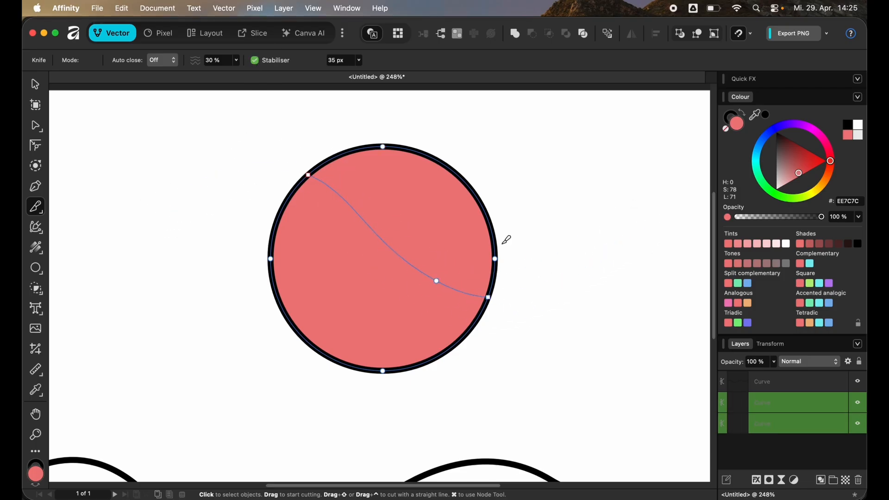
key(super+z)
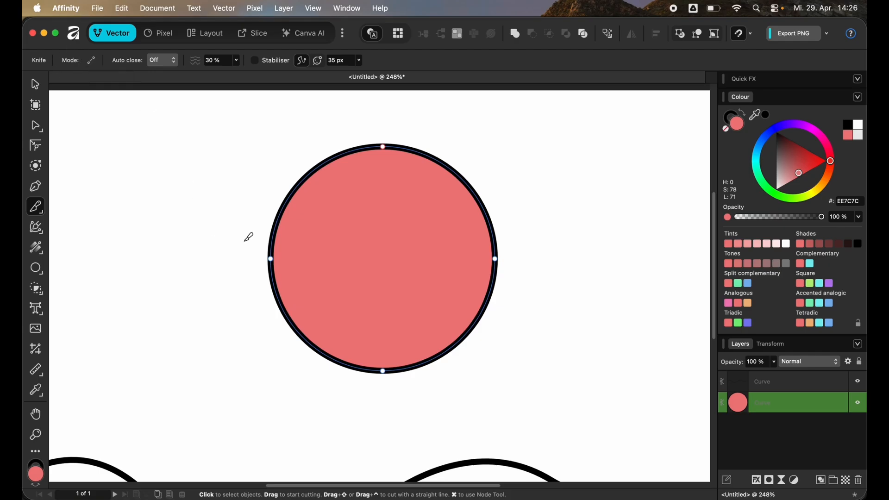
Try a Knife cut made of straight segments, stepping down through the circle, angling up and leaving near its lower right.
mouse_move(241, 192)
mouse_down()
mouse_move(330, 194)
mouse_move(387, 217)
mouse_move(395, 320)
mouse_move(255, 367)
mouse_move(145, 294)
mouse_move(97, 172)
mouse_move(431, 253)
mouse_move(398, 308)
mouse_move(181, 345)
mouse_move(93, 163)
mouse_move(319, 107)
mouse_move(439, 214)
mouse_move(422, 240)
mouse_move(349, 194)
mouse_move(324, 206)
mouse_move(341, 188)
mouse_move(323, 182)
mouse_move(328, 188)
mouse_up()
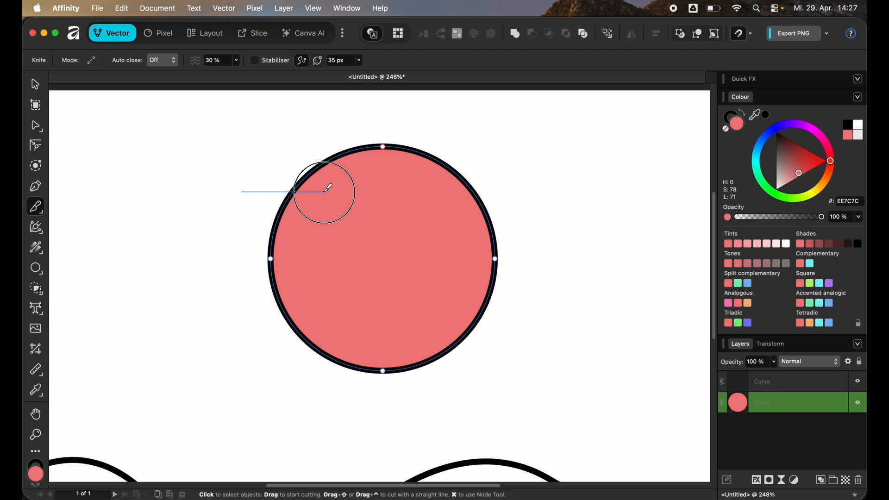
mouse_move(329, 188)
mouse_down()
mouse_move(333, 222)
mouse_move(323, 223)
mouse_move(370, 218)
mouse_up()
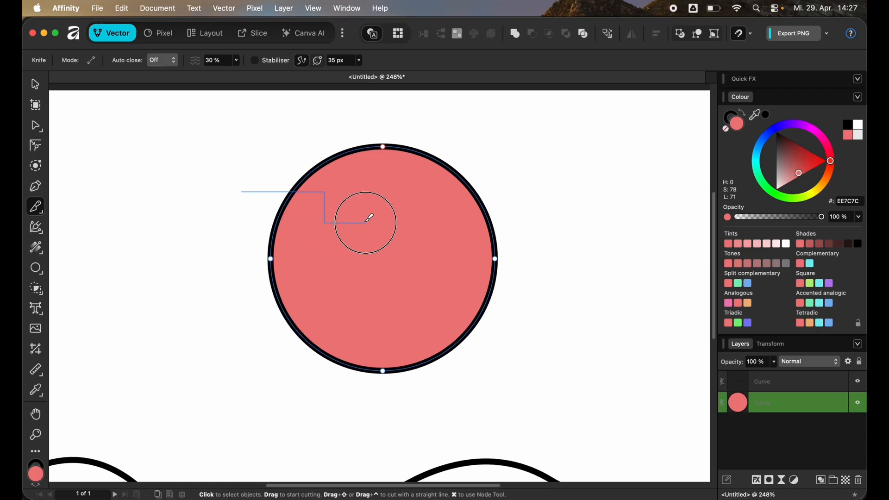
drag(370, 217, 367, 262)
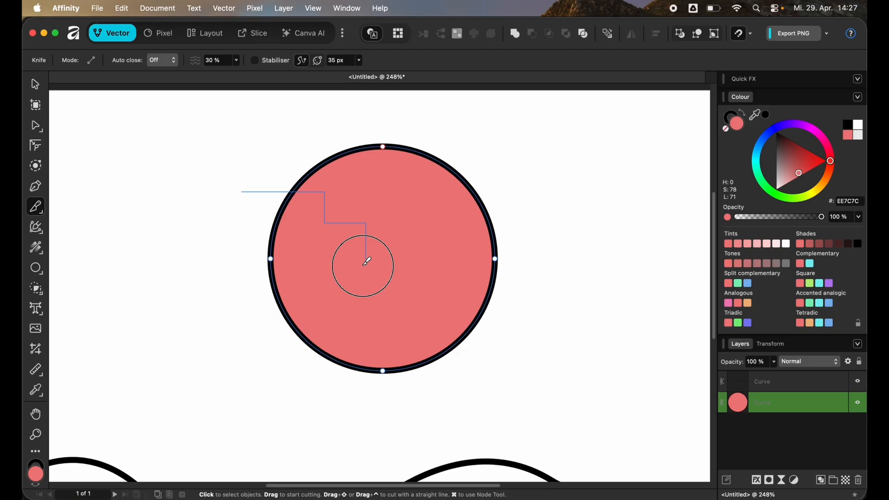
mouse_move(367, 262)
mouse_down()
mouse_move(394, 257)
mouse_move(434, 225)
mouse_up()
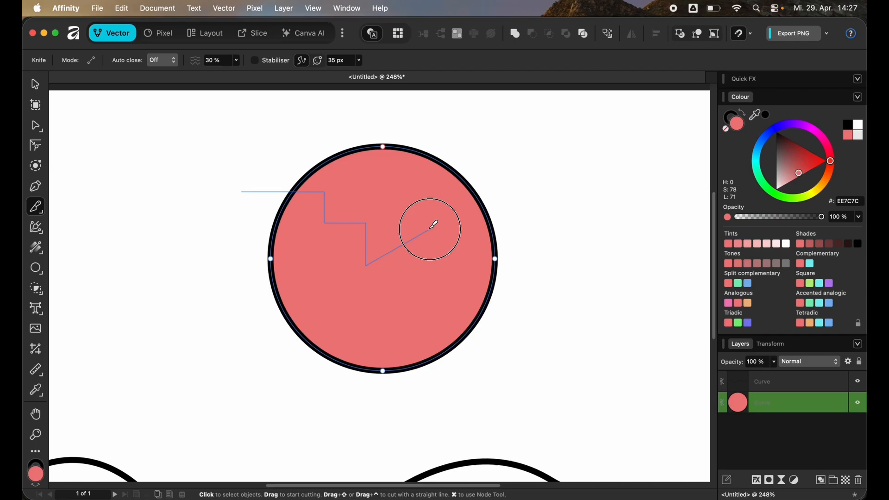
mouse_move(433, 225)
mouse_down()
mouse_move(430, 259)
mouse_move(453, 307)
mouse_move(465, 409)
mouse_up()
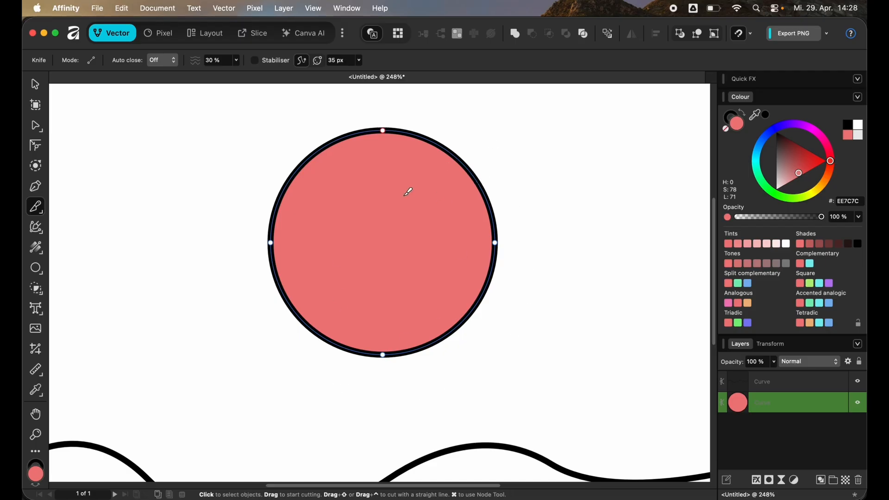
Split the circle's outline with the Knife at four points along its right side, and activate the Node tool.
click(433, 142)
click(490, 207)
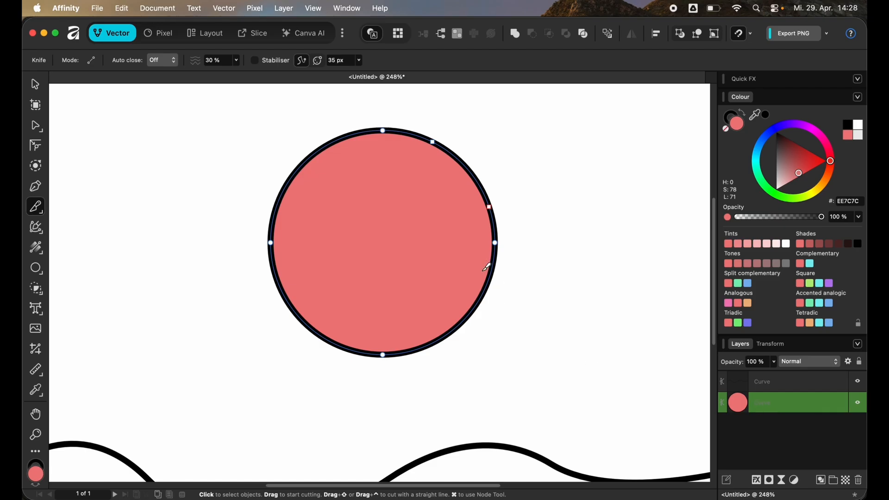
click(485, 290)
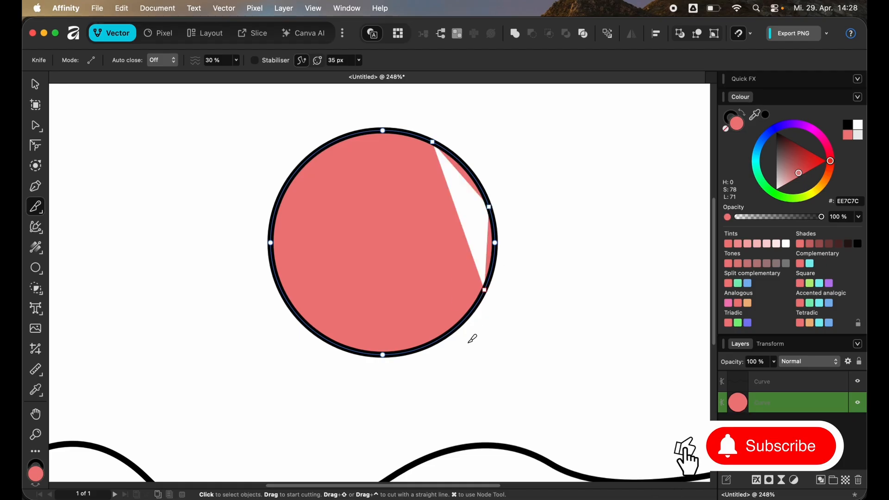
click(434, 343)
click(35, 125)
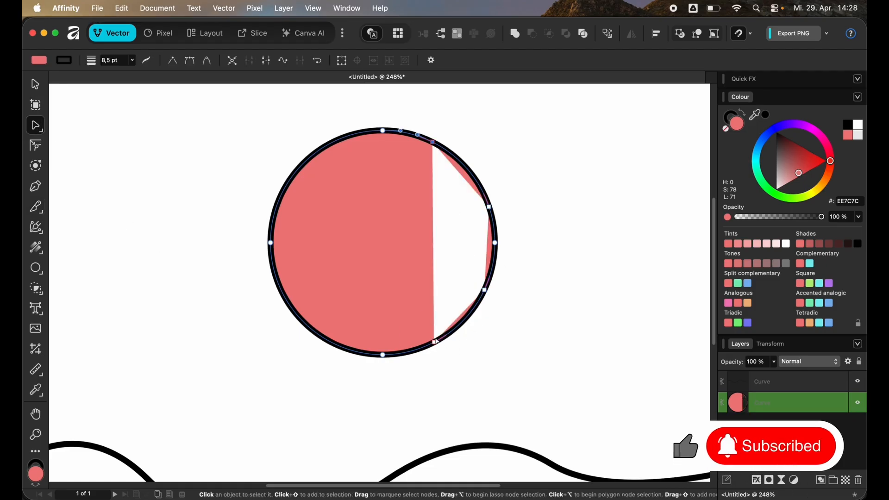
Pull the circle's split nodes apart along its right side with the Node tool to open gaps in the outline.
click(434, 343)
drag(434, 343, 413, 335)
drag(486, 291, 495, 305)
drag(490, 207, 540, 204)
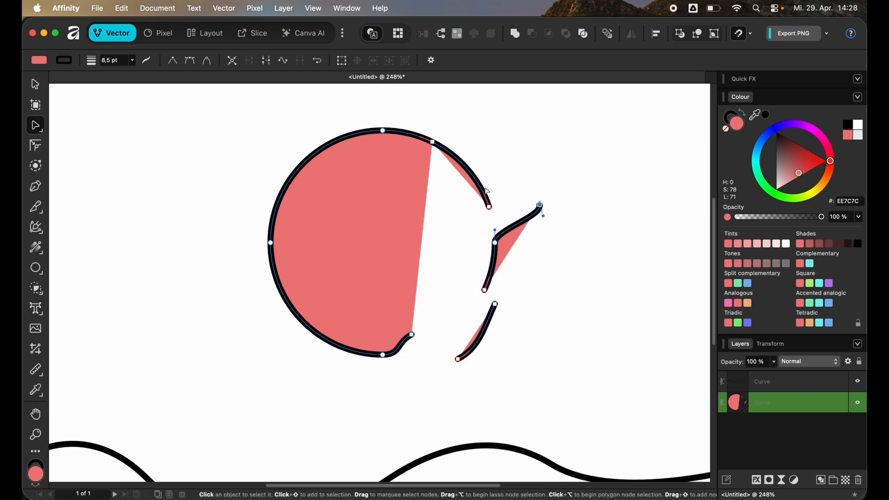
drag(434, 143, 448, 116)
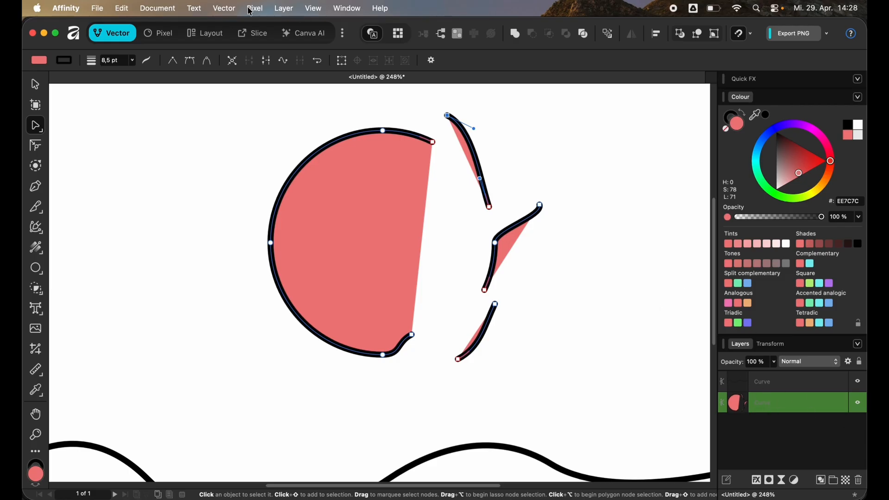
Separate the split circle into individual curves and move the middle right-hand piece away from the circle.
click(232, 9)
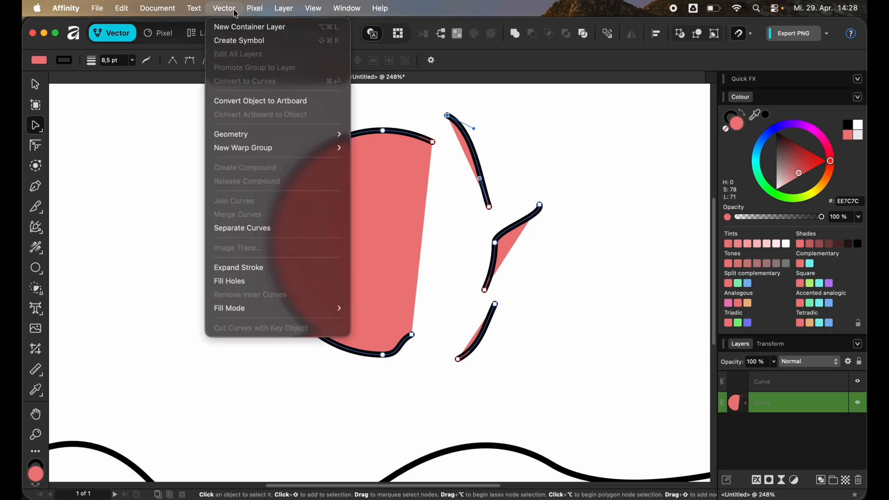
click(443, 35)
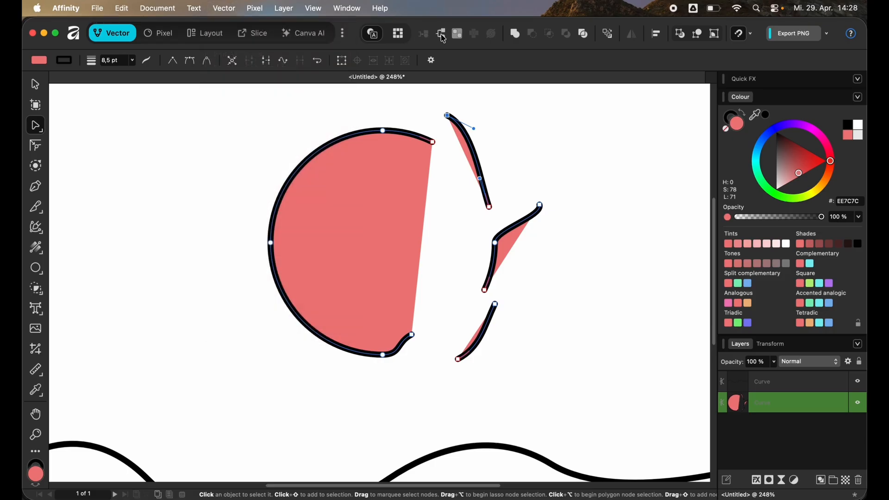
click(444, 36)
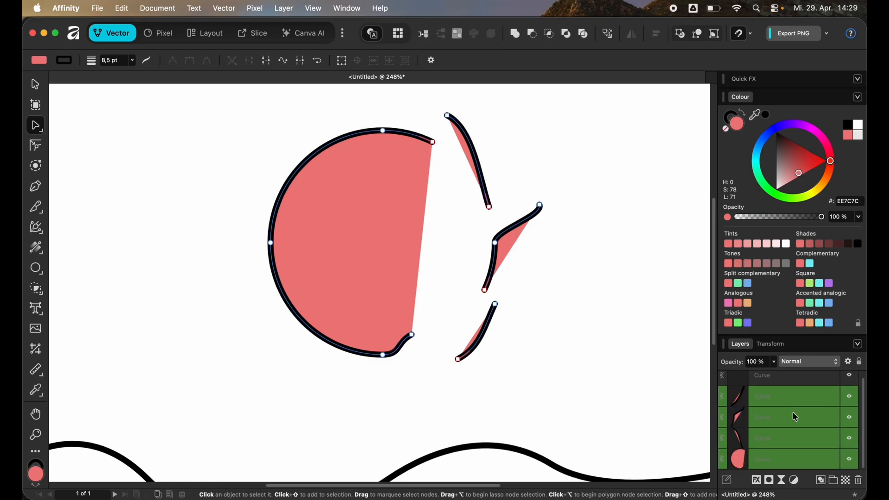
drag(521, 221, 544, 237)
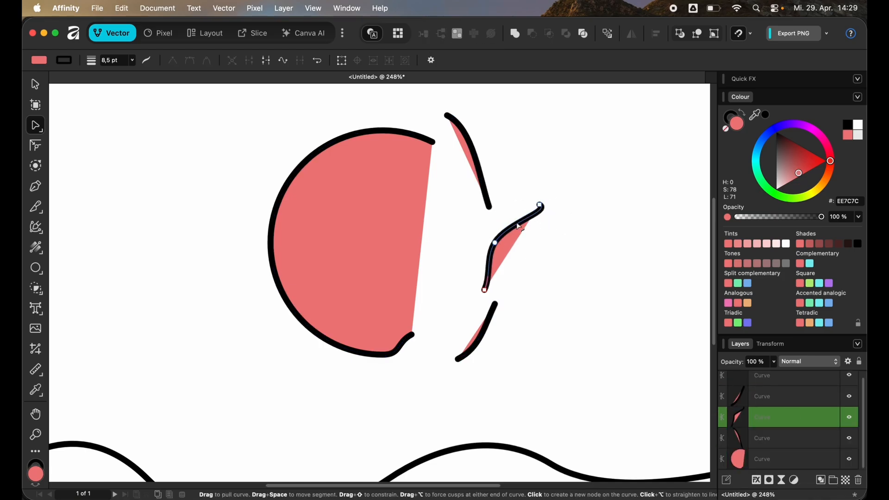
key(v)
drag(504, 213, 557, 227)
click(612, 327)
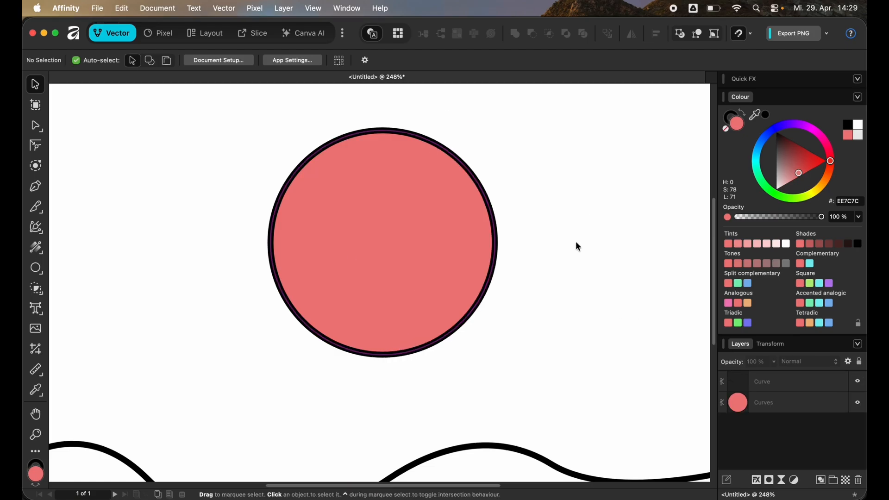
Try a freehand Knife cut weaving across the wavy line, and undo the cut.
scroll(487, 222, down, 4)
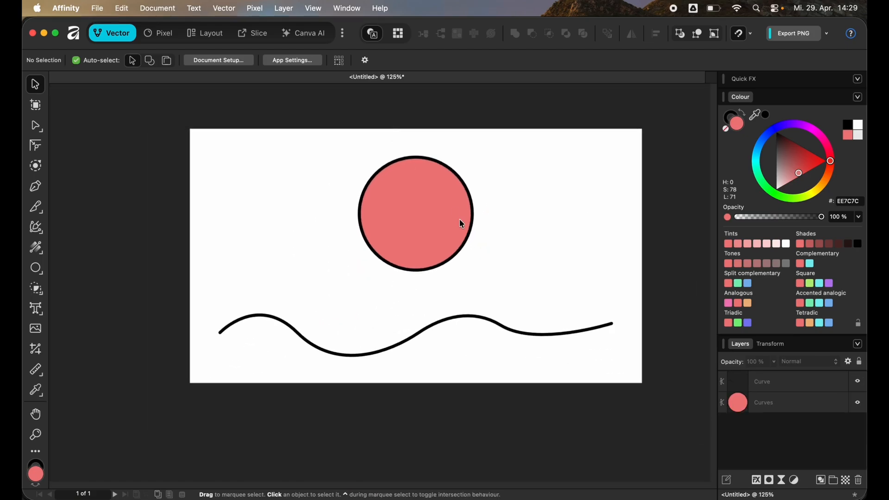
scroll(458, 221, down, 2)
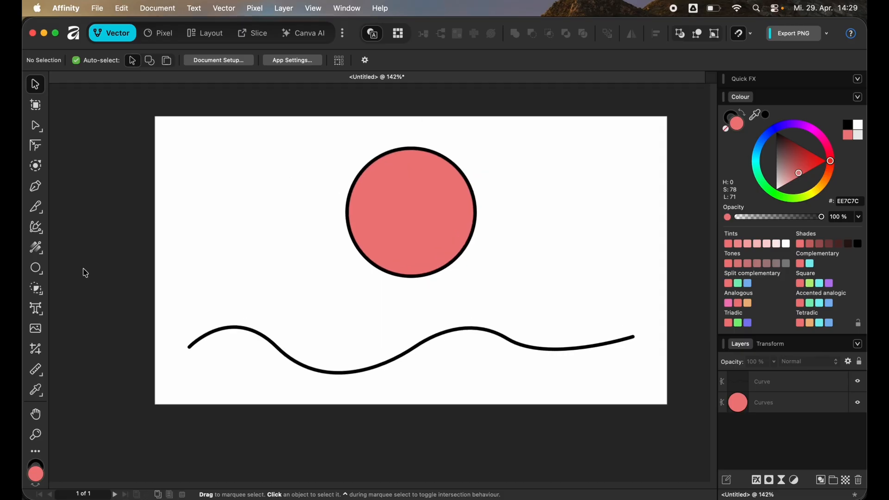
click(334, 375)
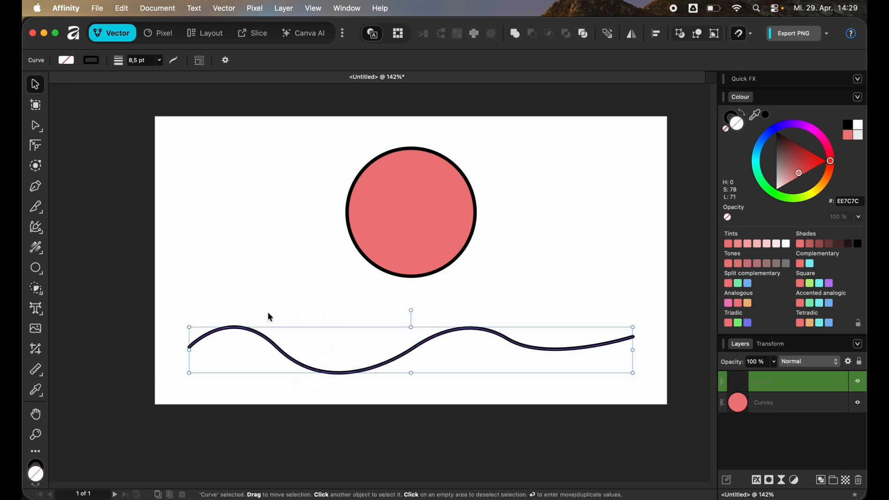
click(37, 206)
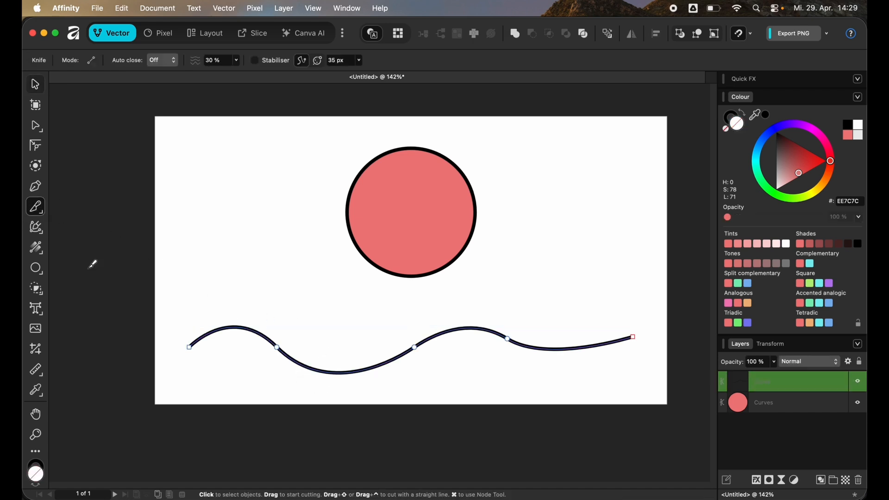
mouse_move(221, 359)
mouse_down()
mouse_move(288, 293)
mouse_move(452, 393)
mouse_move(596, 293)
mouse_move(651, 393)
mouse_up()
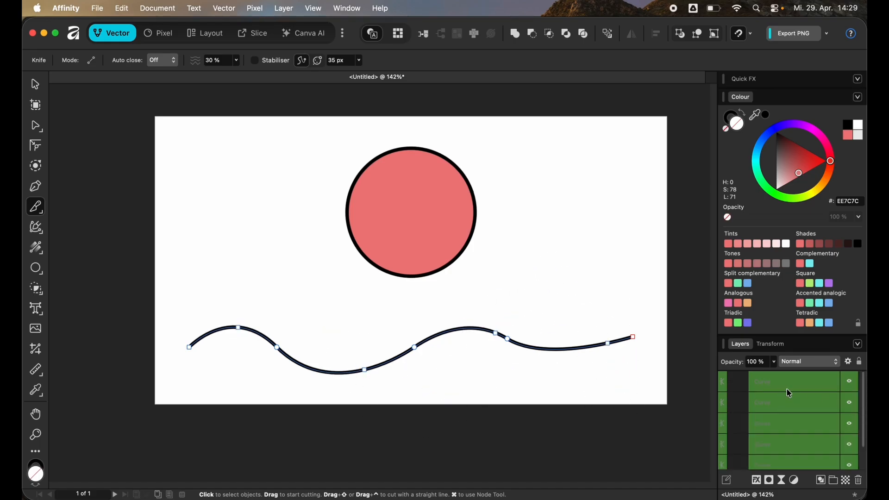
scroll(793, 451, down, 1)
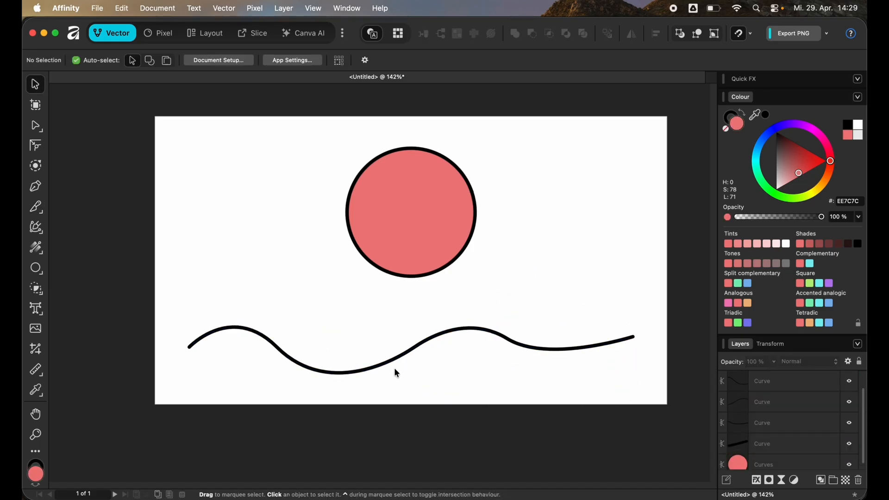
key(super+z)
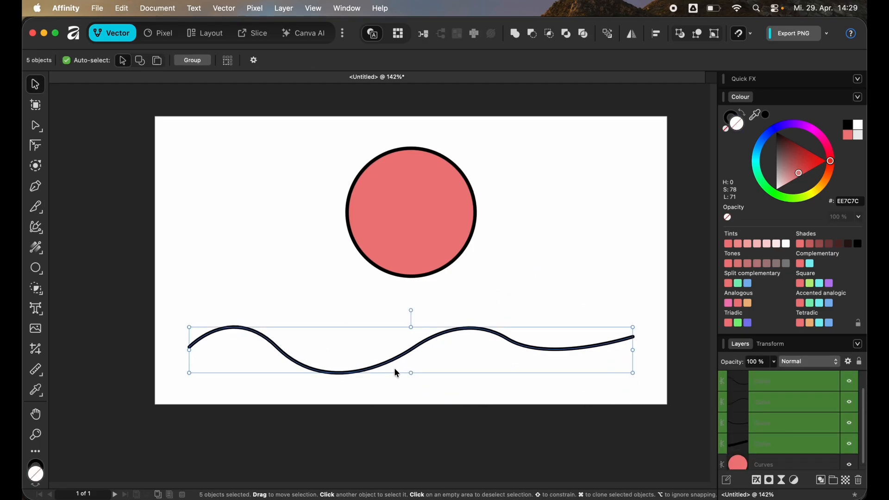
key(super+z)
Split the wavy line with the Knife at four points along its length.
click(36, 208)
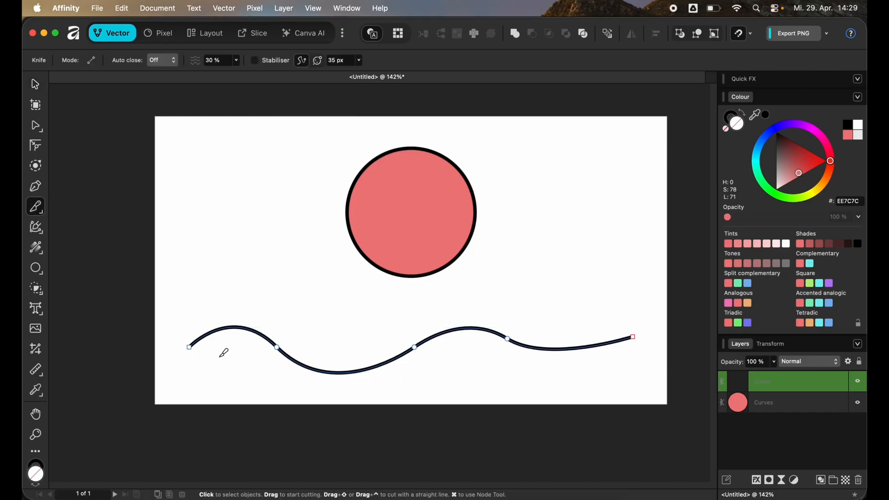
click(223, 329)
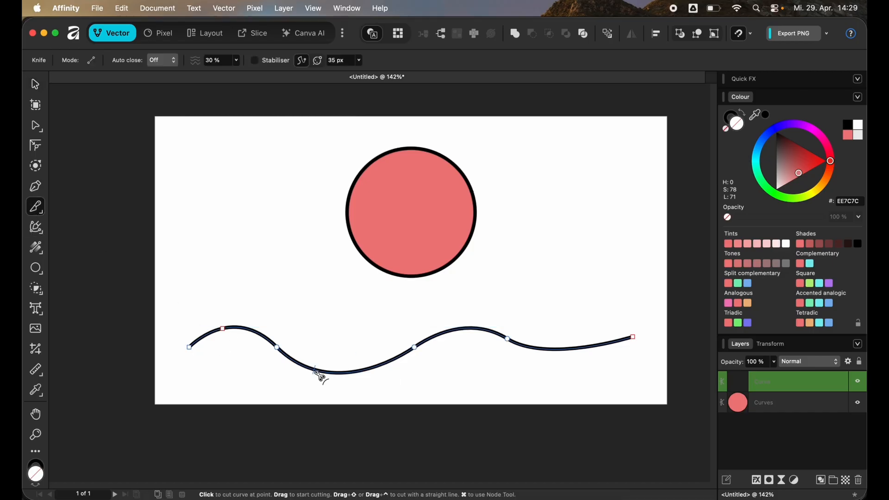
click(315, 370)
click(397, 358)
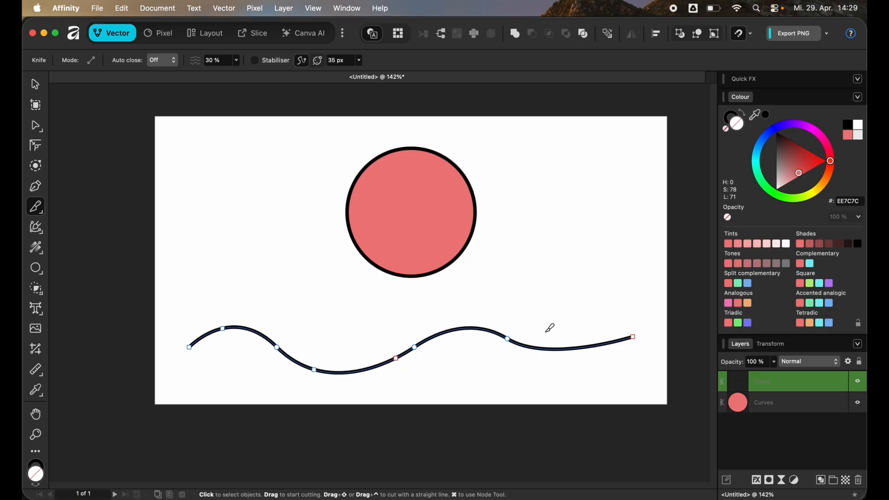
click(487, 330)
Pull the wavy line's first split node up with the Node tool, undo the move and the splits, and deselect the line.
click(37, 87)
click(37, 131)
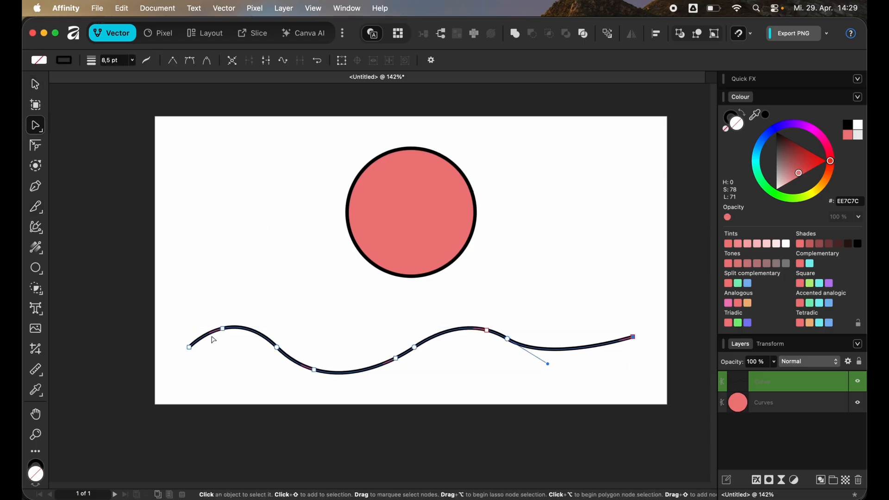
drag(222, 330, 206, 304)
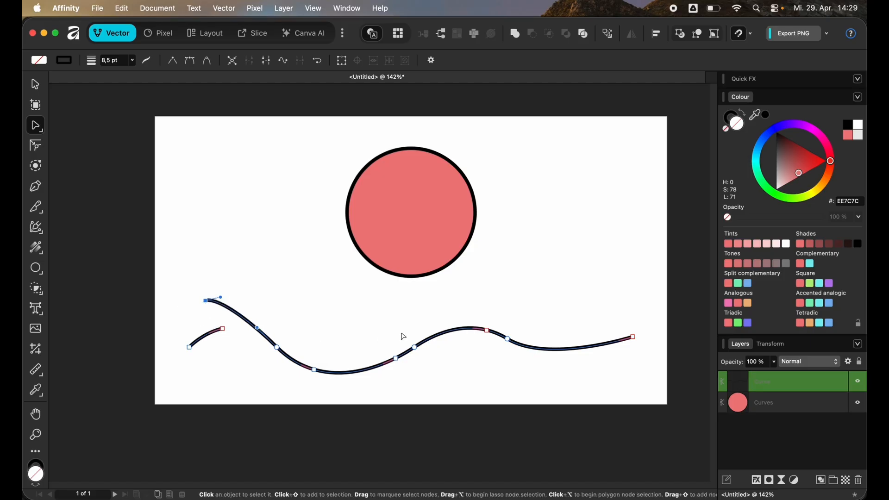
key(super+z)
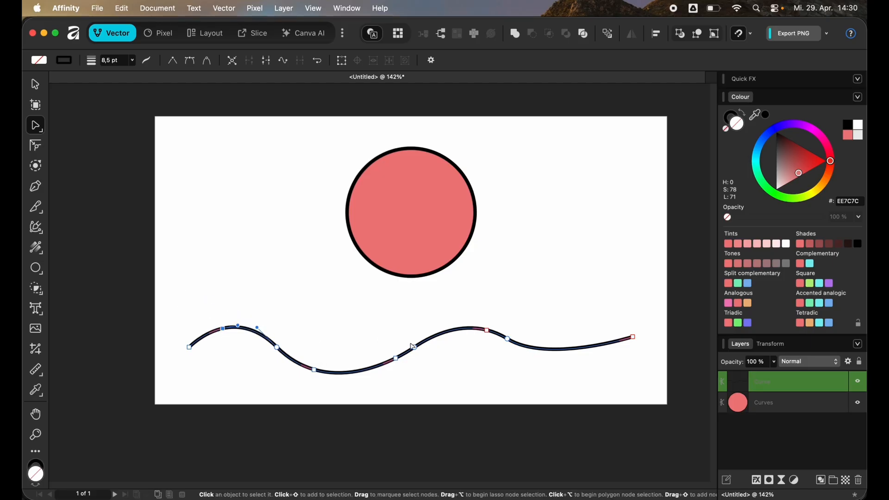
key(super+z)
key(super+d)
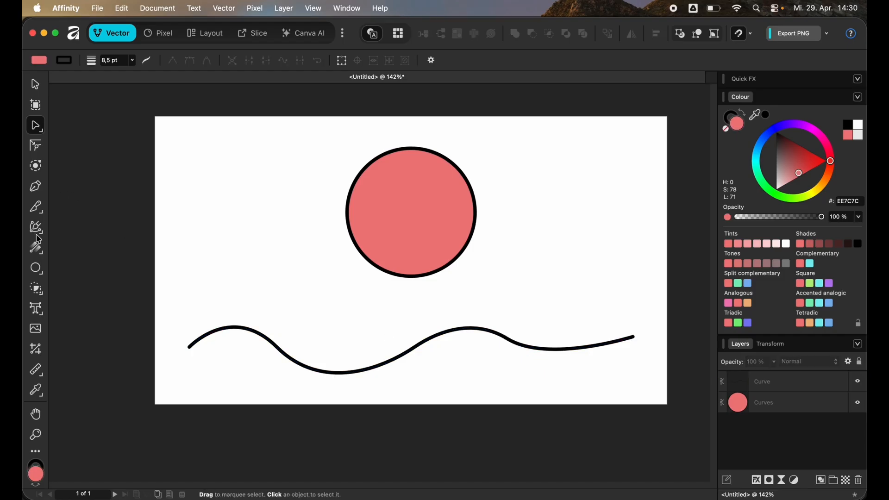
Add large art text reading "TEXT" above the wavy line, overlapping the lower part of the circle.
click(36, 308)
drag(212, 249, 402, 307)
text(TEXT)
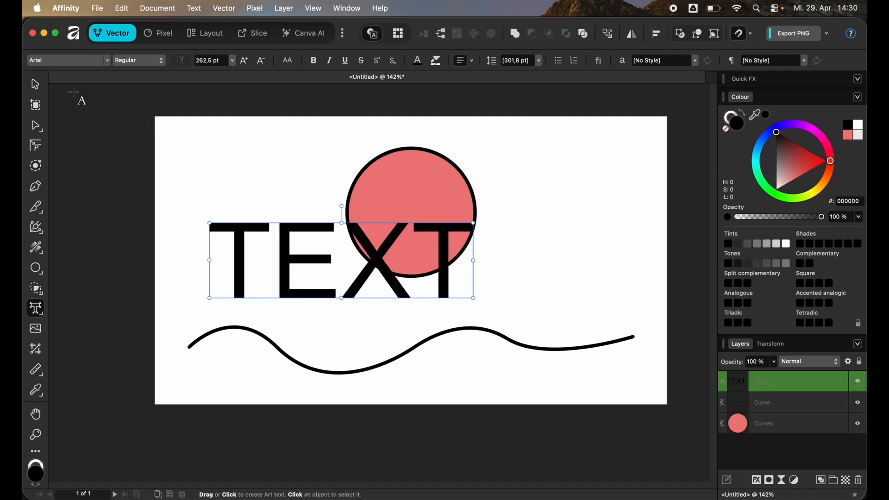
Cut the text horizontally through all letters with a straight Knife cut, and expand the resulting group in the layer list.
click(35, 209)
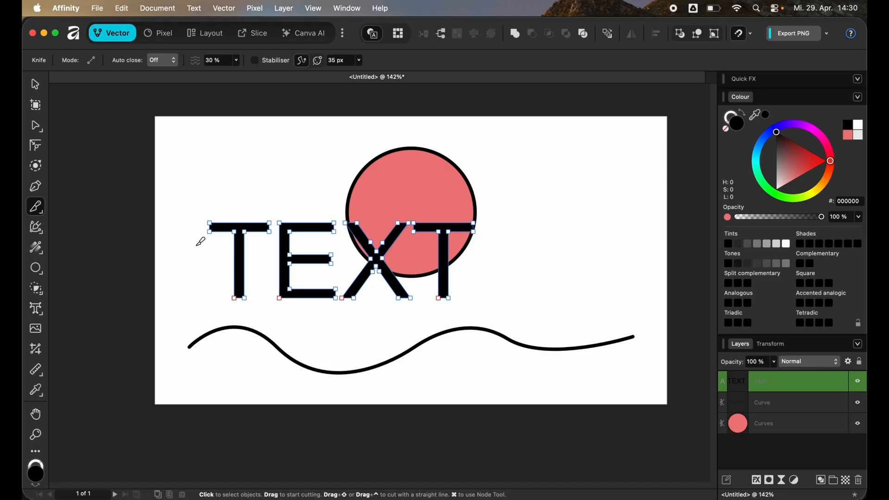
mouse_move(174, 251)
mouse_down()
mouse_move(460, 250)
mouse_move(521, 238)
mouse_move(571, 252)
mouse_up()
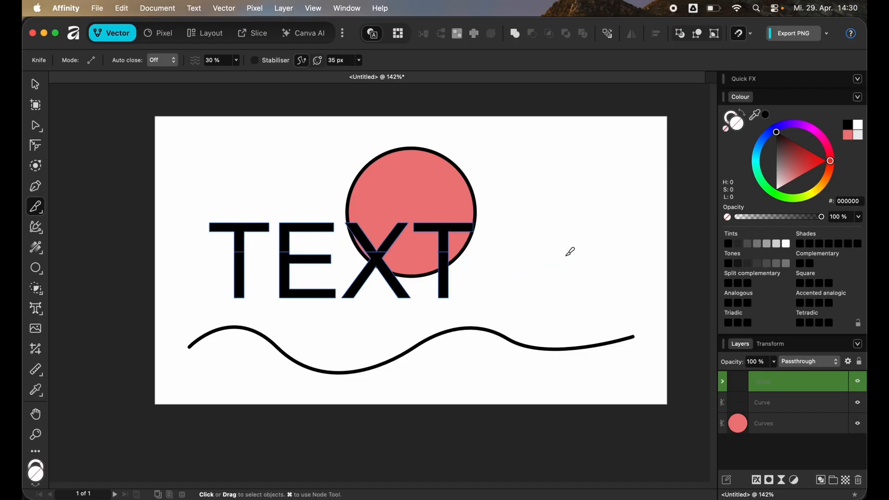
click(724, 384)
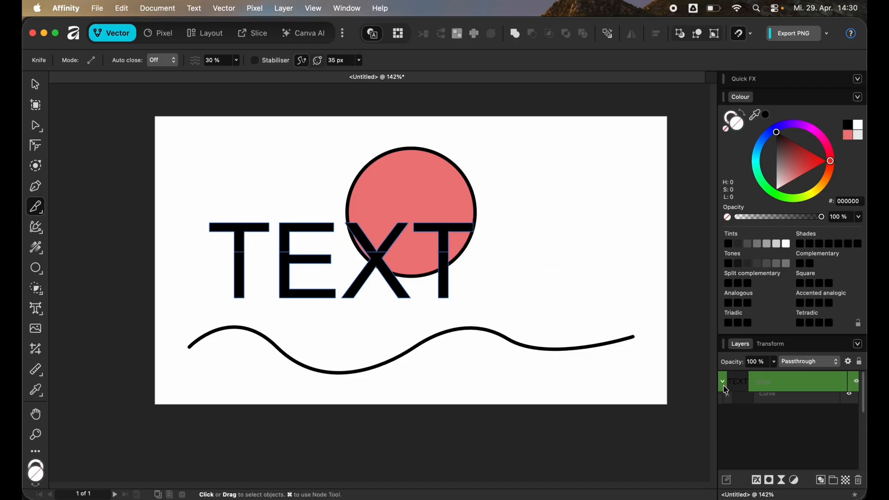
scroll(783, 422, down, 5)
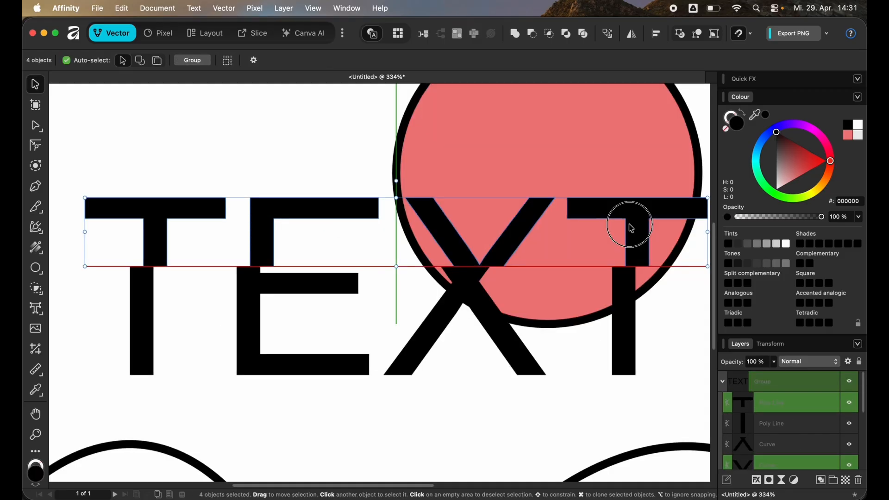
Shift the upper halves of the four letters slightly left of their lower halves, and deselect them.
drag(630, 224, 622, 225)
click(684, 361)
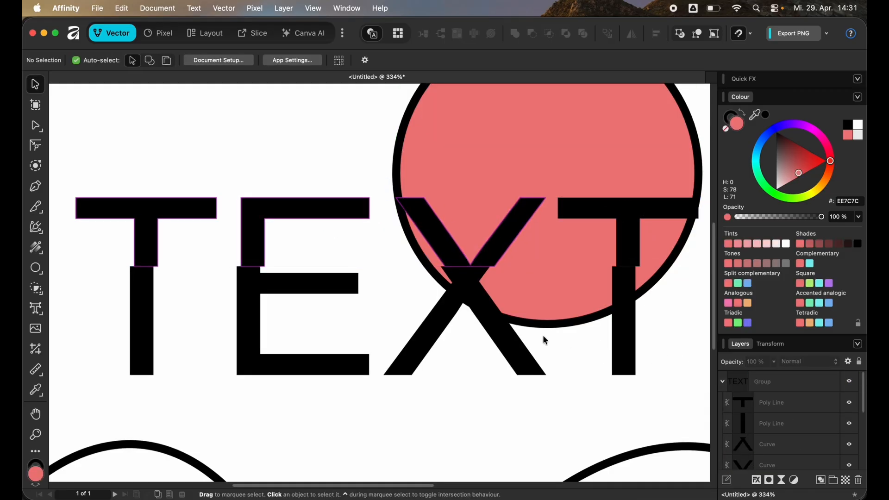
scroll(509, 318, down, 5)
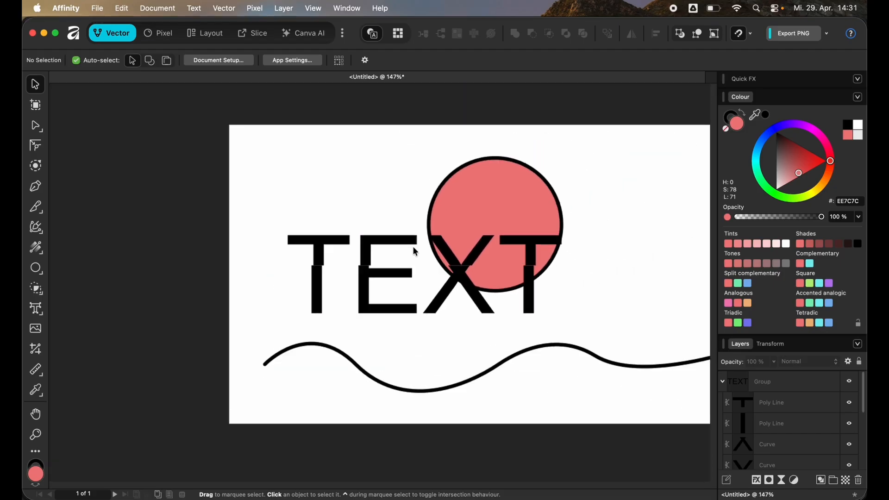